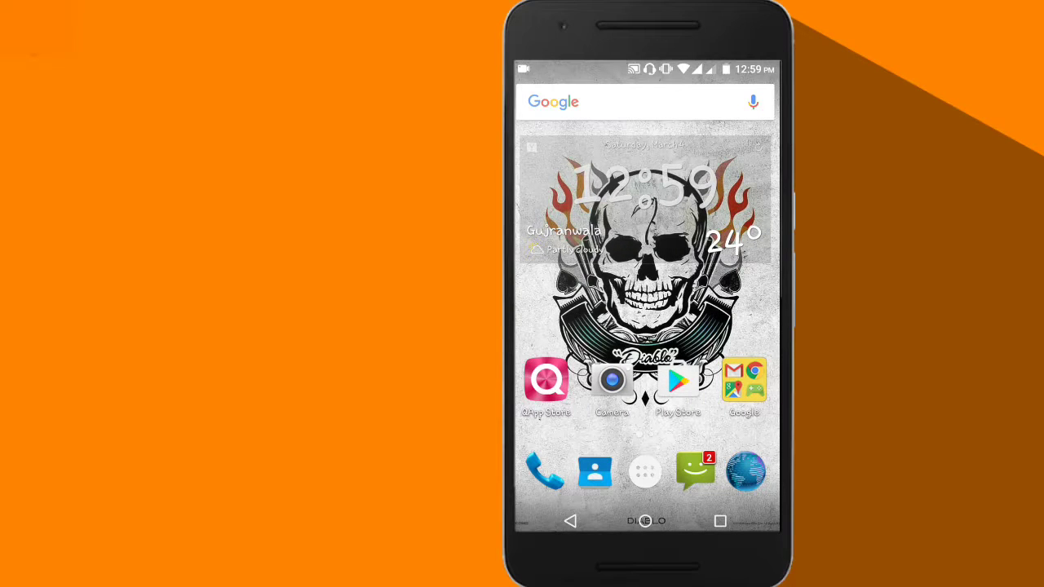
Step: Launch the Play Store and search for 'dublicate file fixer'
{"action": "left_click", "coordinate": [677, 381]}
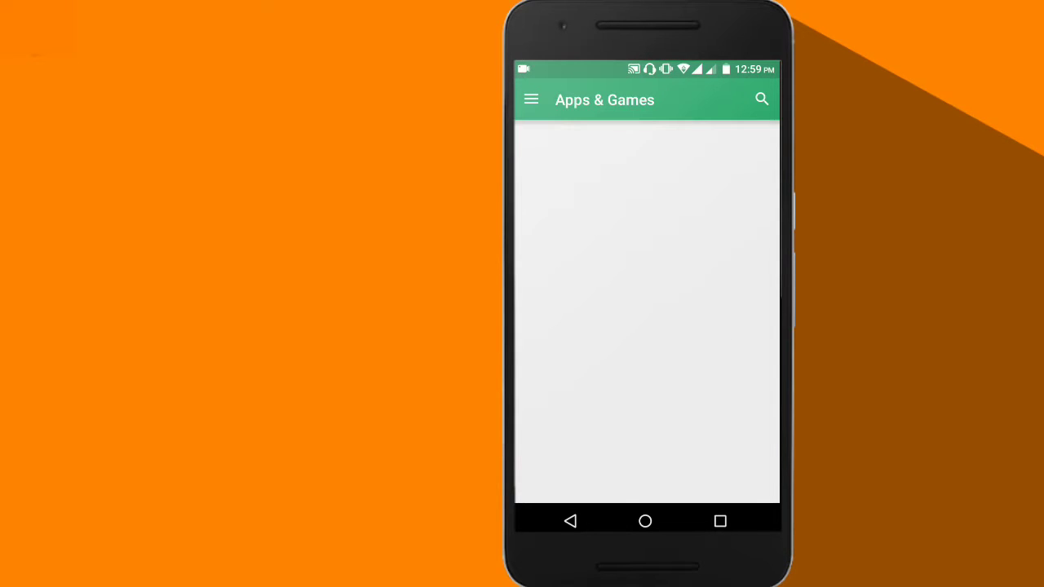
{"action": "left_click", "coordinate": [759, 99]}
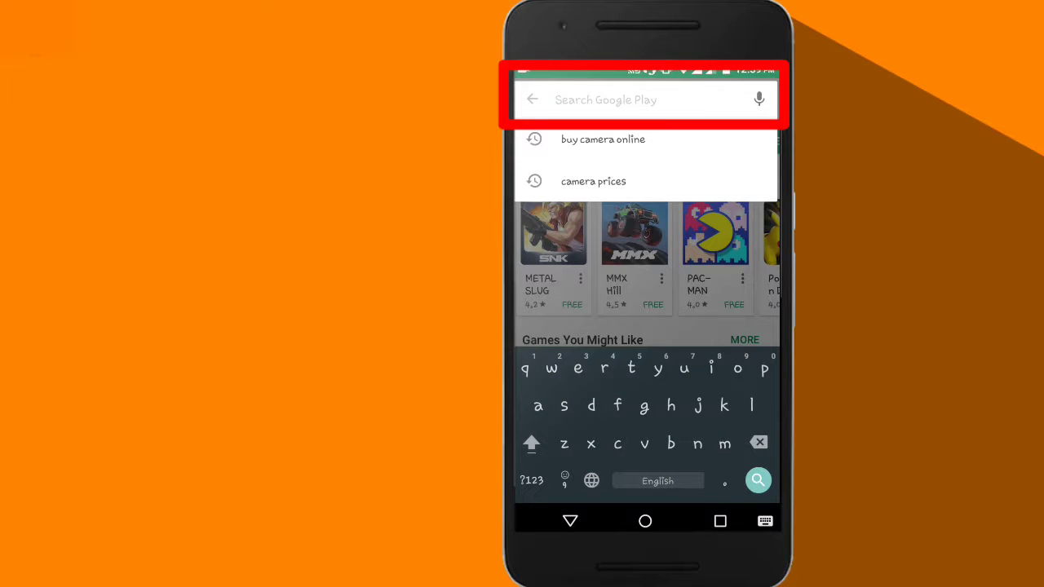
{"action": "type", "text": "dub"}
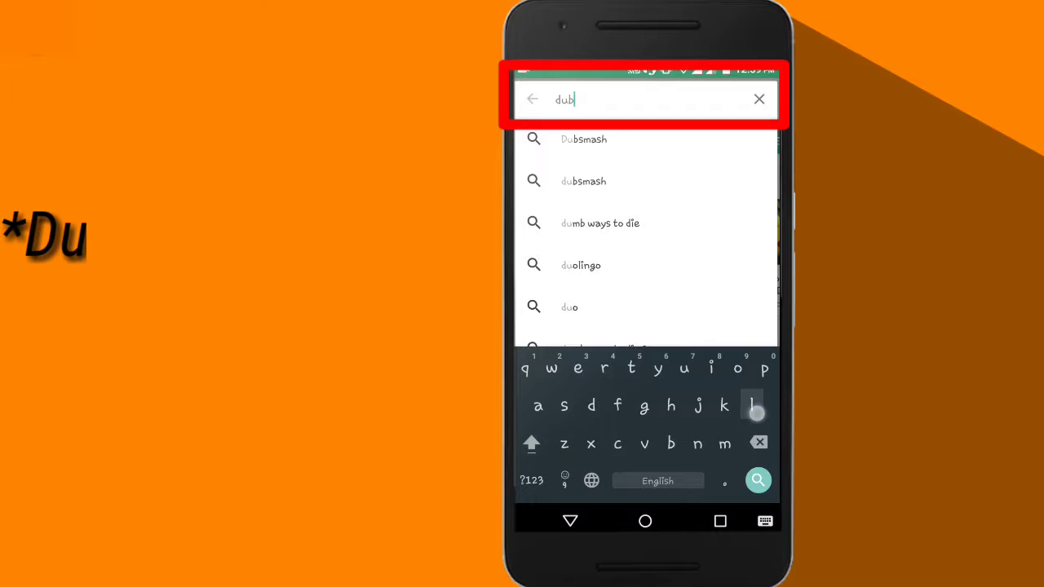
{"action": "type", "text": "licate "}
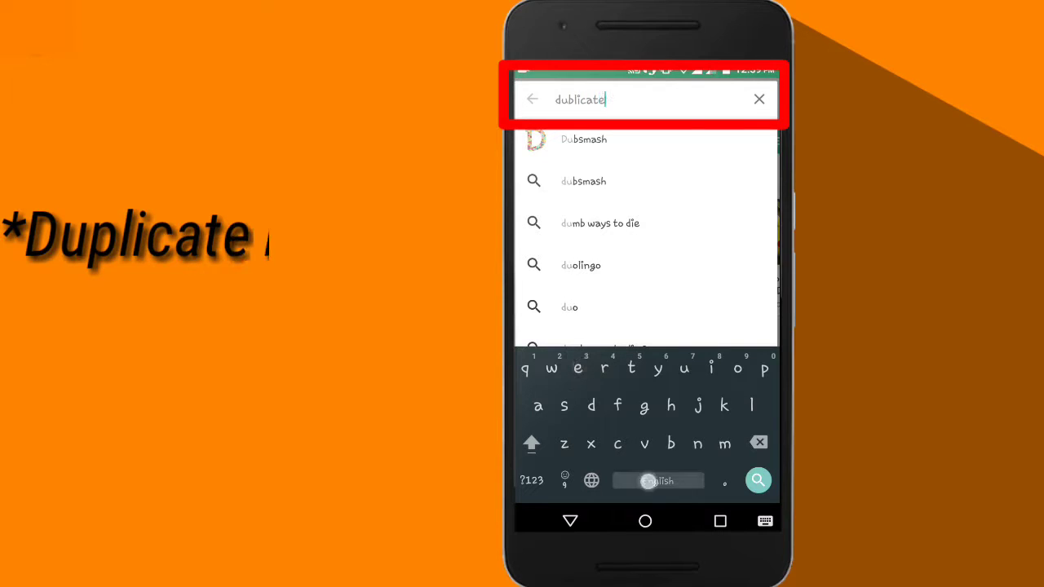
{"action": "type", "text": "d"}
{"action": "key", "text": "BackSpace"}
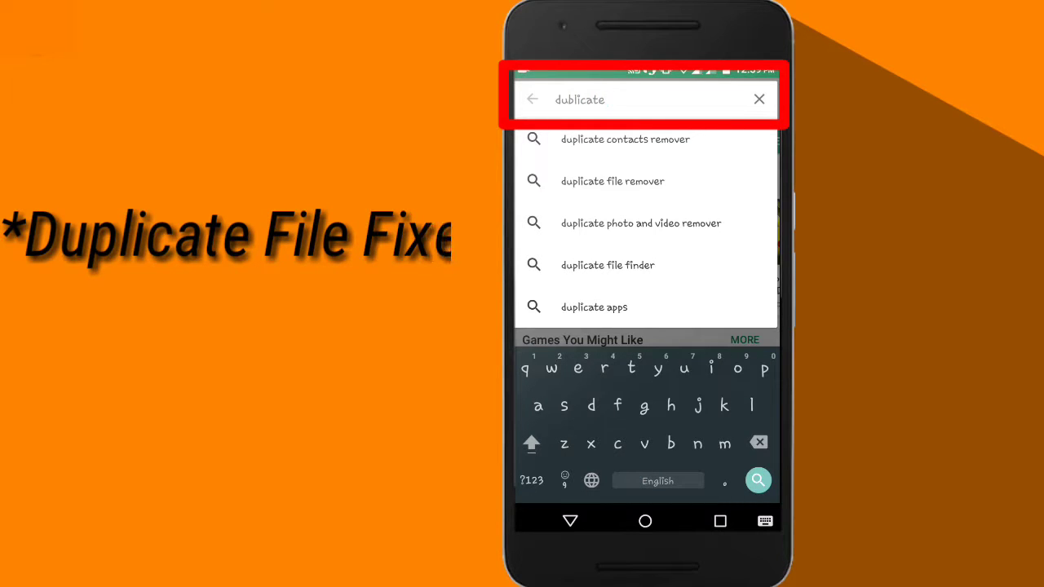
{"action": "type", "text": " file "}
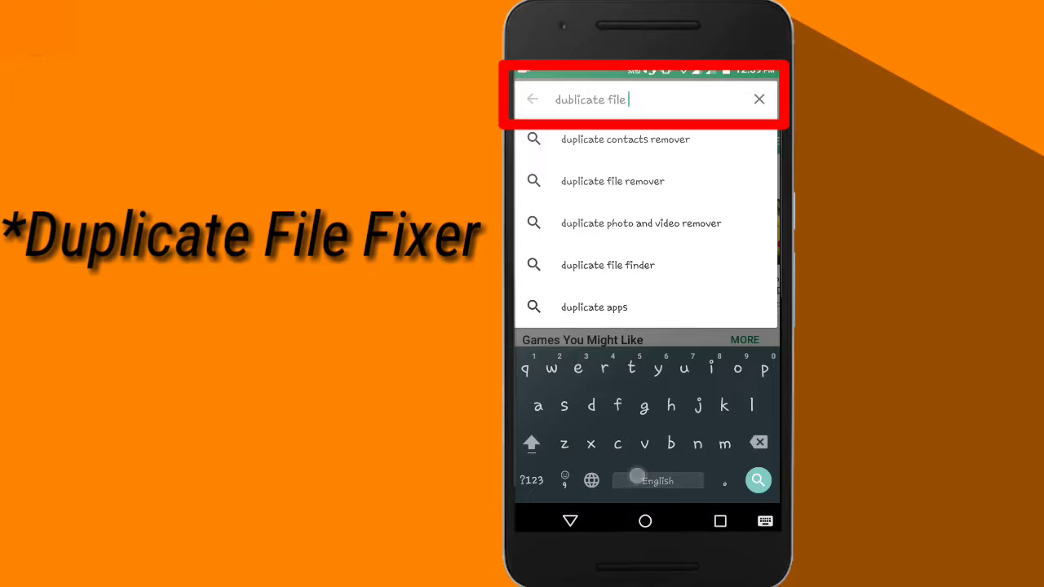
{"action": "type", "text": "fix"}
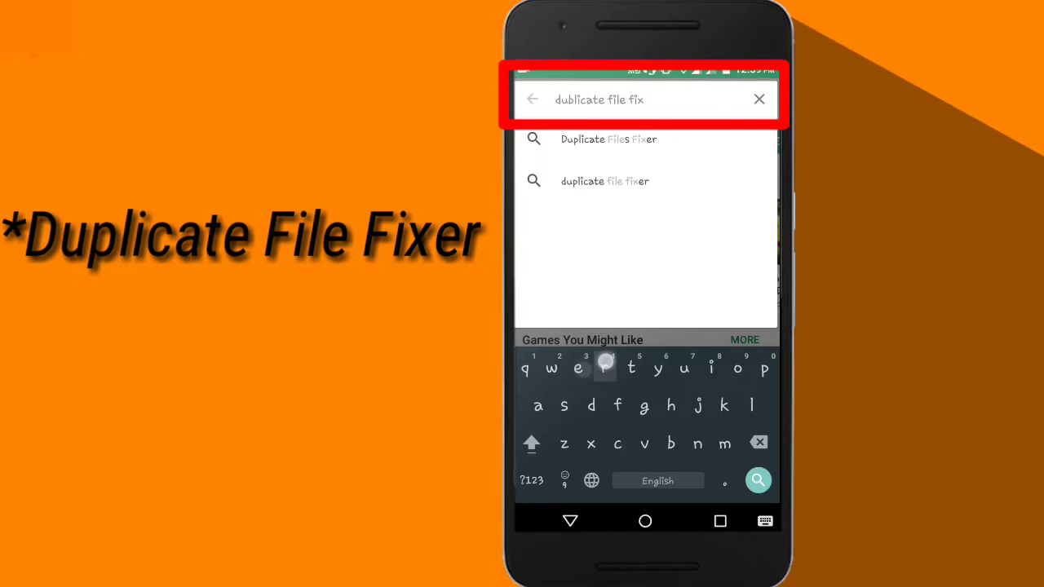
{"action": "type", "text": "er"}
{"action": "key", "text": "Return"}
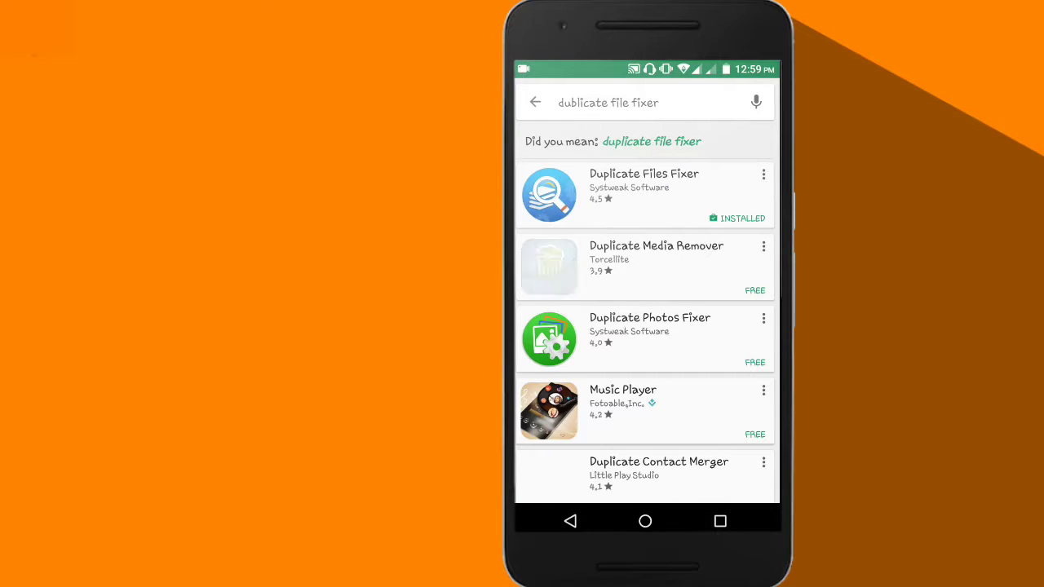
{"action": "mouse_move", "coordinate": [712, 292]}
{"action": "left_mouse_down"}
{"action": "mouse_move", "coordinate": [725, 242]}
{"action": "mouse_move", "coordinate": [726, 342]}
{"action": "left_mouse_up"}
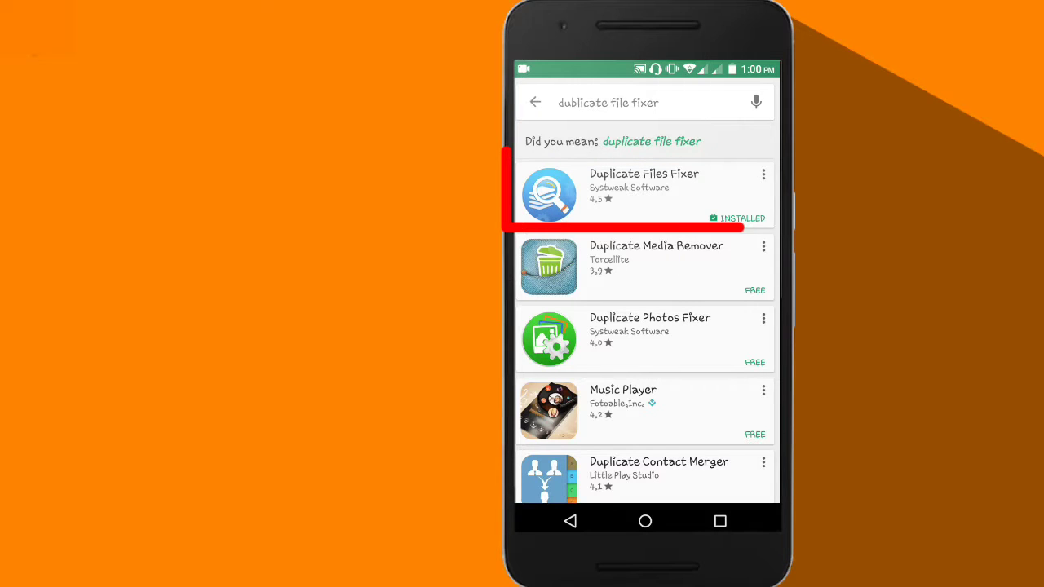
Step: Open the Duplicate Files Fixer store page and scroll through its details
{"action": "left_click", "coordinate": [645, 194]}
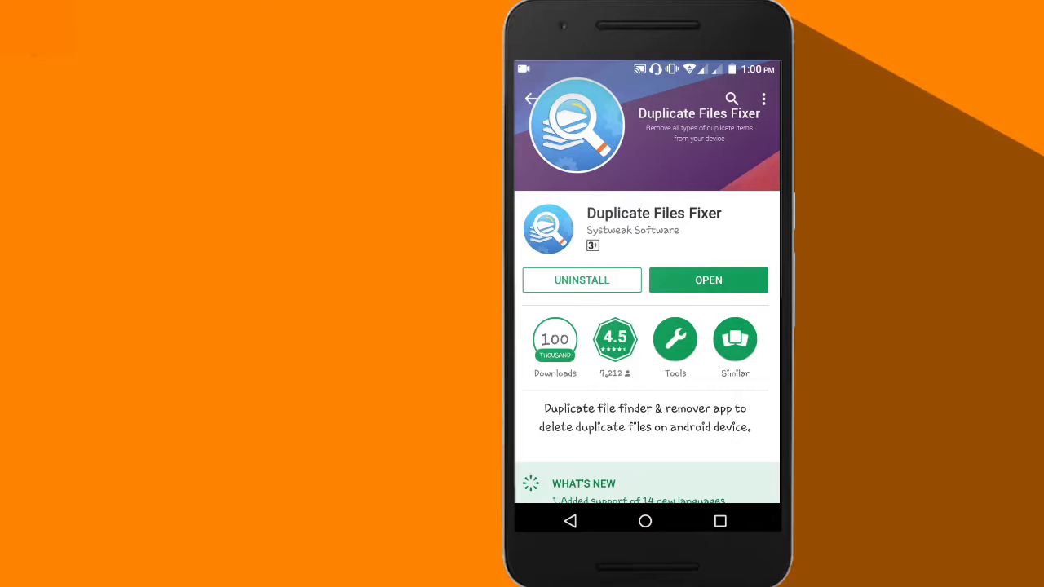
{"action": "left_click_drag", "start_coordinate": [703, 348], "coordinate": [704, 294]}
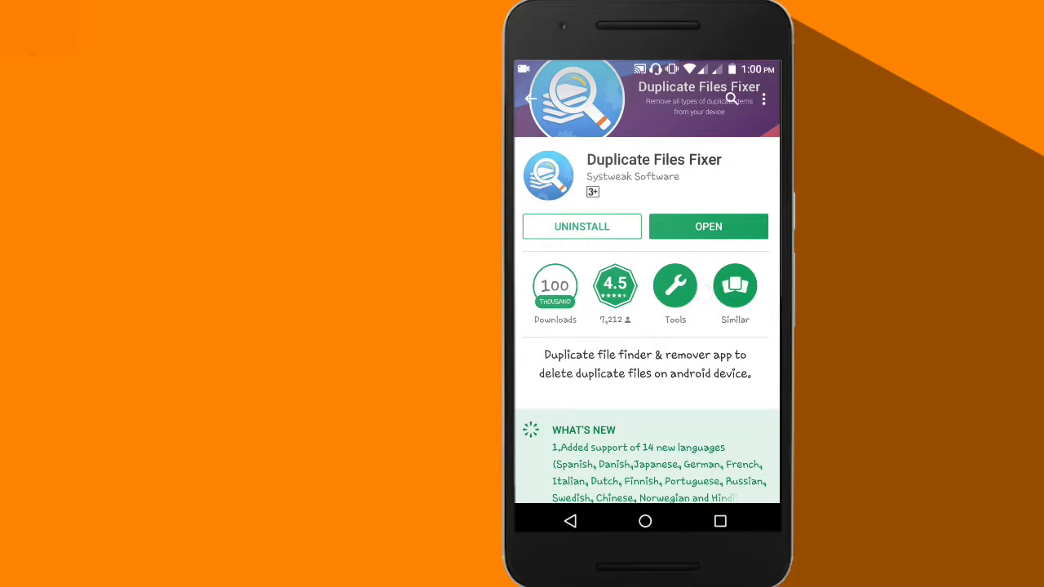
{"action": "scroll", "coordinate": [646, 327], "scroll_direction": "down", "scroll_amount": 3}
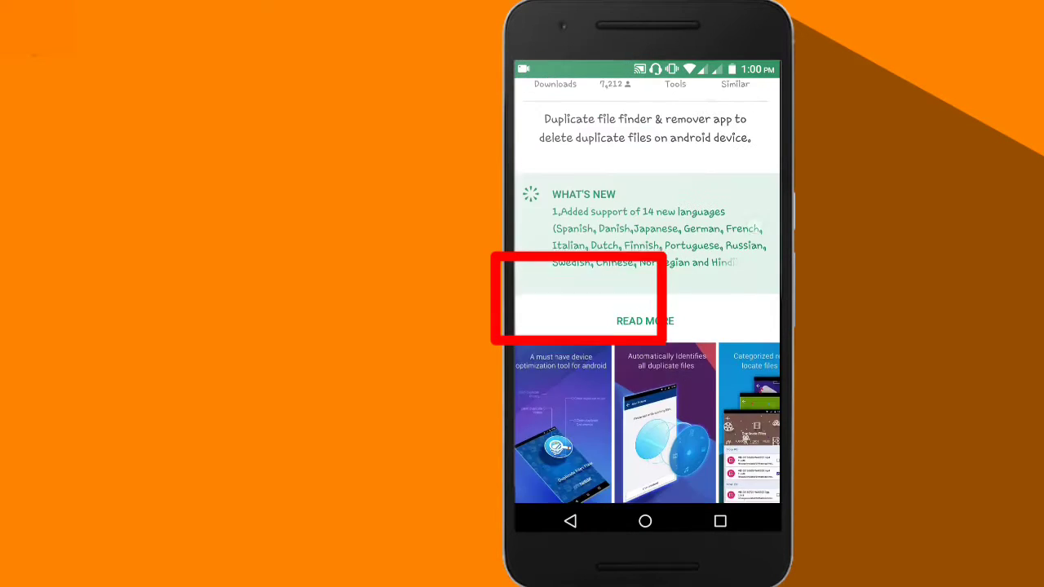
{"action": "scroll", "coordinate": [647, 326], "scroll_direction": "down", "scroll_amount": 2}
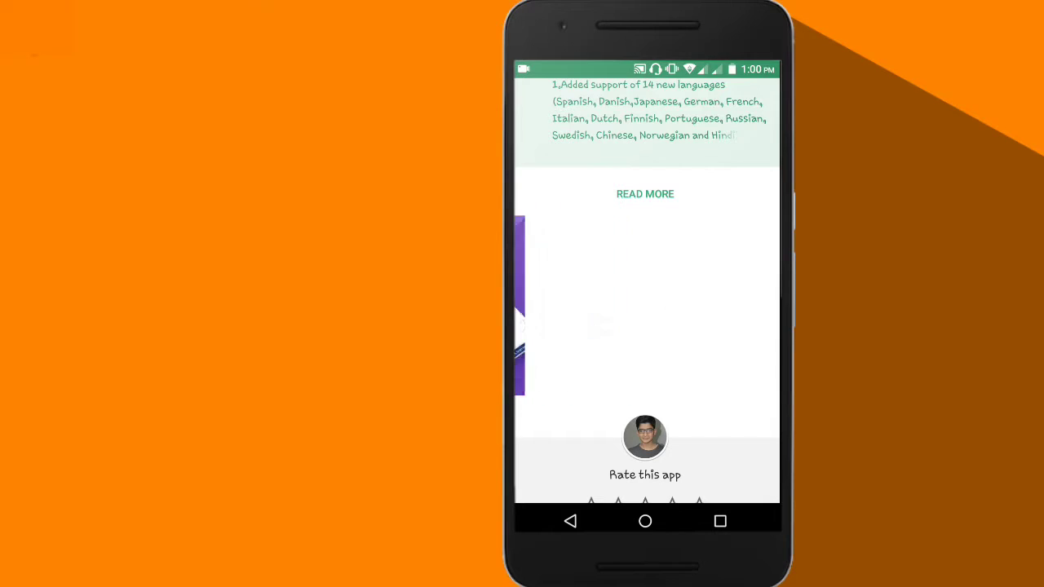
{"action": "scroll", "coordinate": [706, 264], "scroll_direction": "up", "scroll_amount": 5}
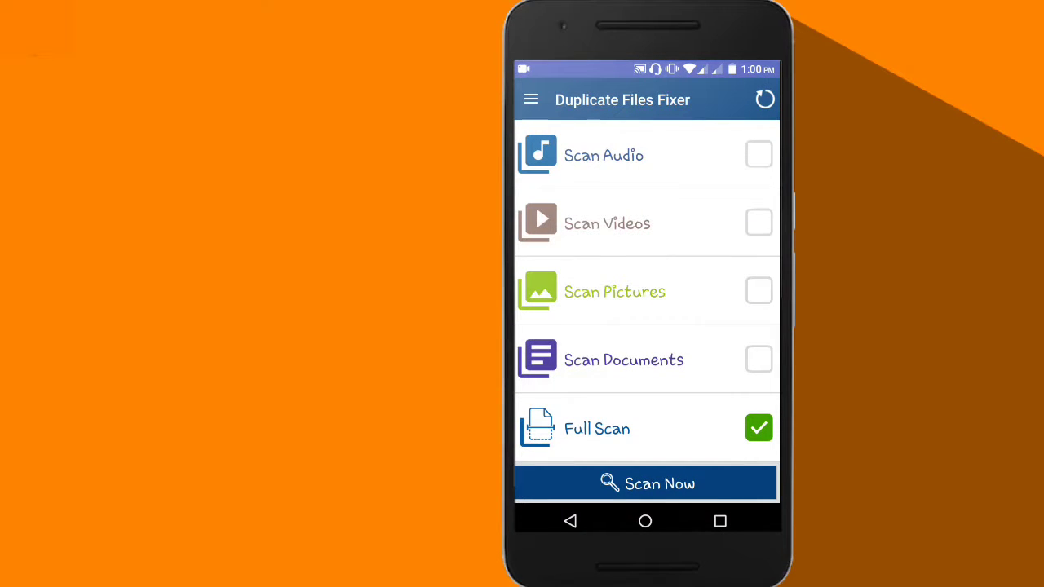
Step: Make sure Full Scan is checked and start scanning the phone for duplicates
{"action": "left_click", "coordinate": [714, 359]}
{"action": "left_click", "coordinate": [690, 482]}
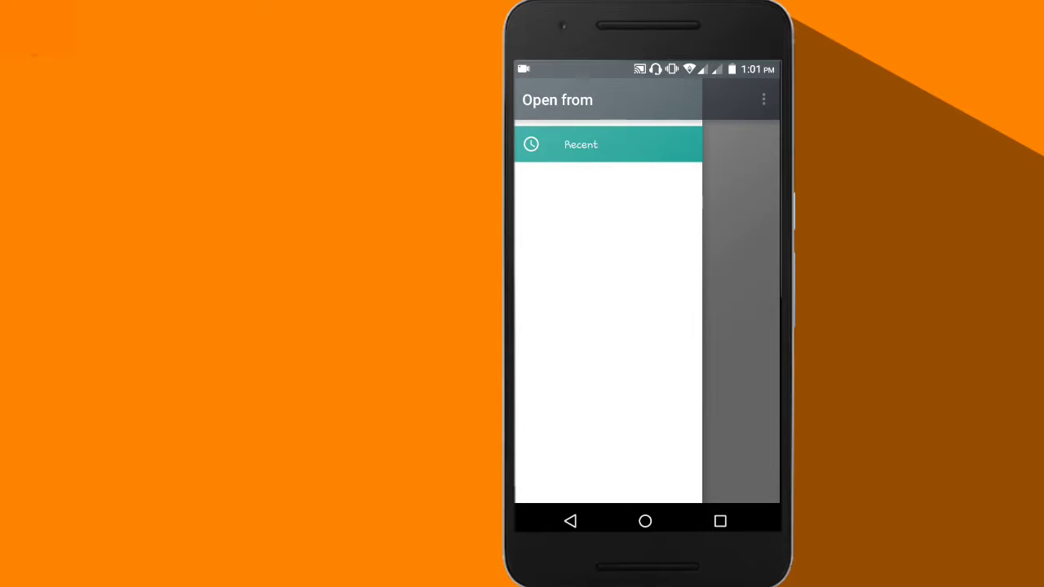
Step: Back out of the empty Files picker and confirm deleting the 58 marked duplicates
{"action": "left_click", "coordinate": [662, 136]}
{"action": "left_click", "coordinate": [570, 520]}
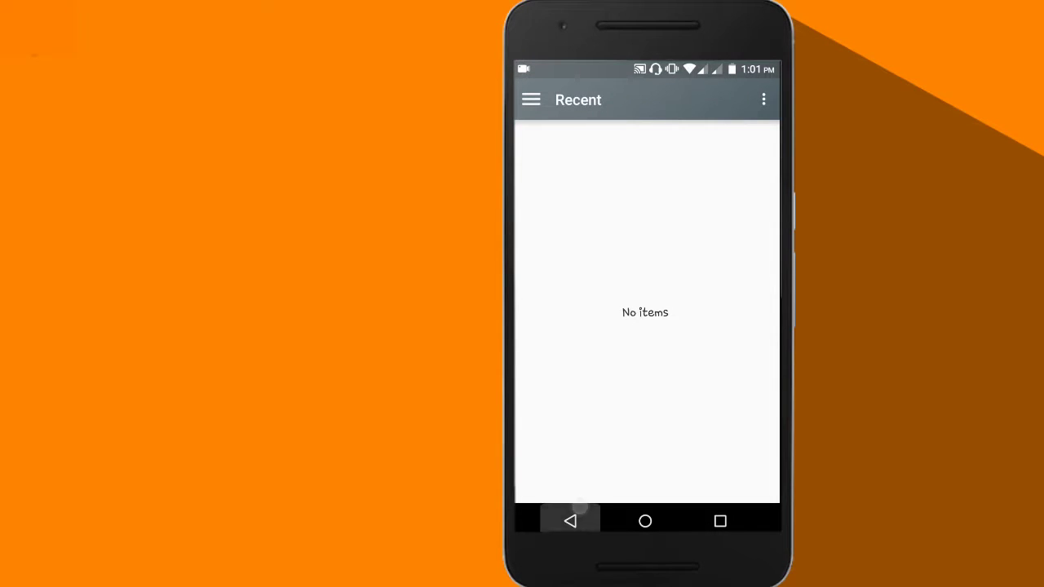
{"action": "left_click", "coordinate": [587, 483]}
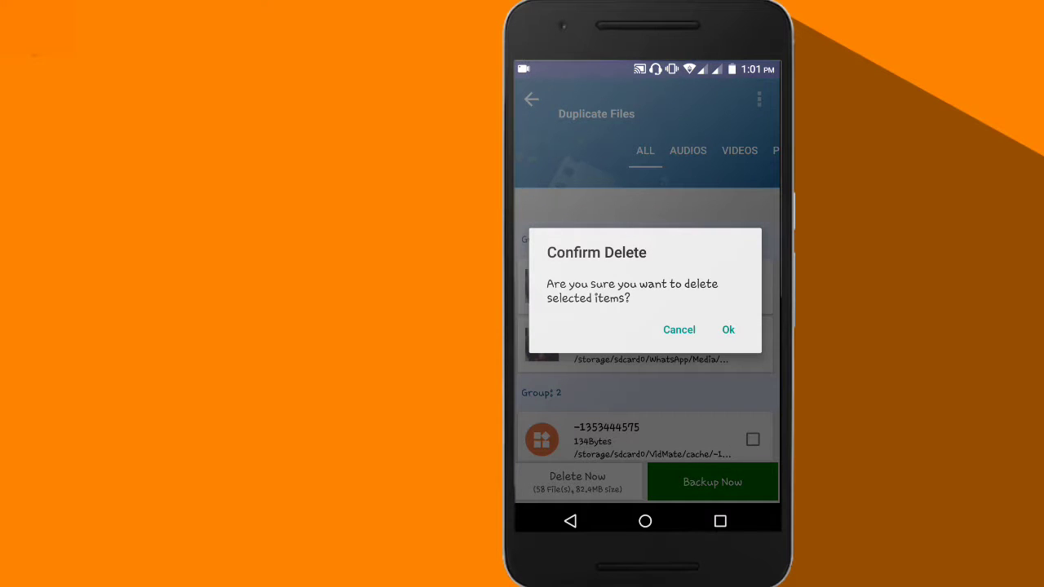
{"action": "left_click", "coordinate": [728, 329]}
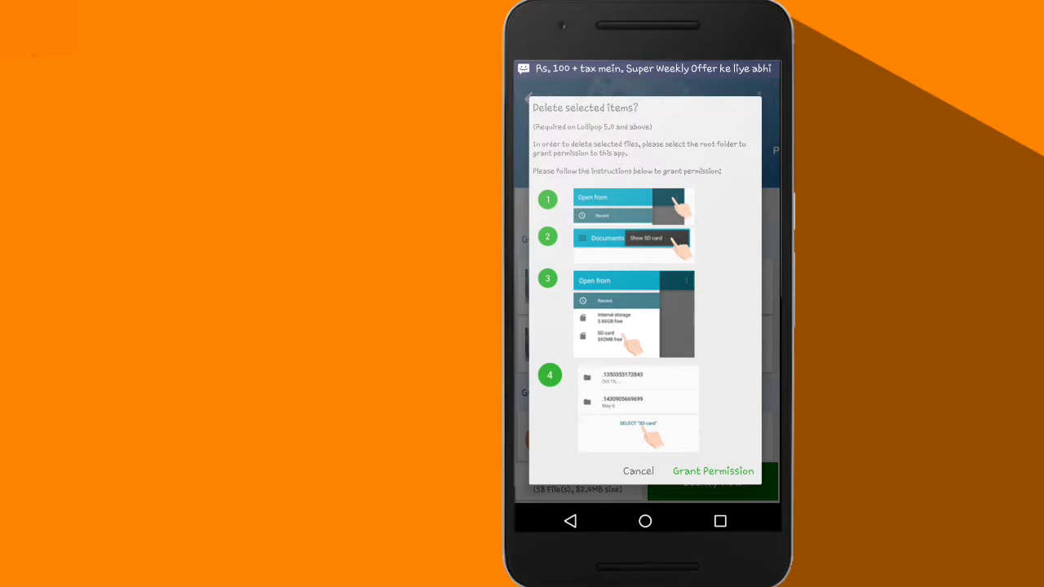
{"action": "left_click_drag", "start_coordinate": [576, 184], "coordinate": [619, 229]}
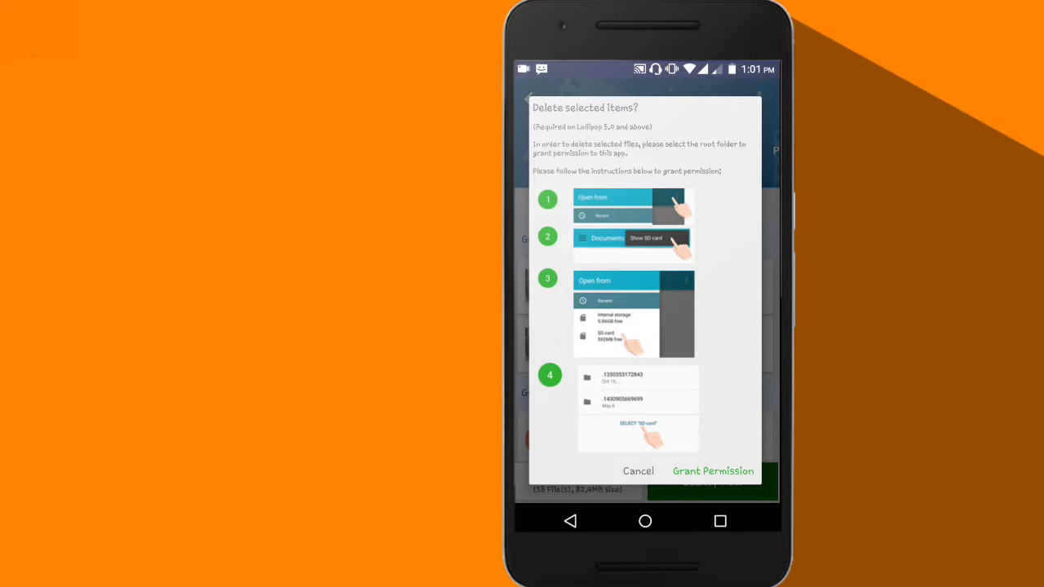
{"action": "left_click", "coordinate": [715, 240]}
Step: Grant Duplicate Files Fixer access to the whole SD card through the Files picker
{"action": "left_click", "coordinate": [714, 470]}
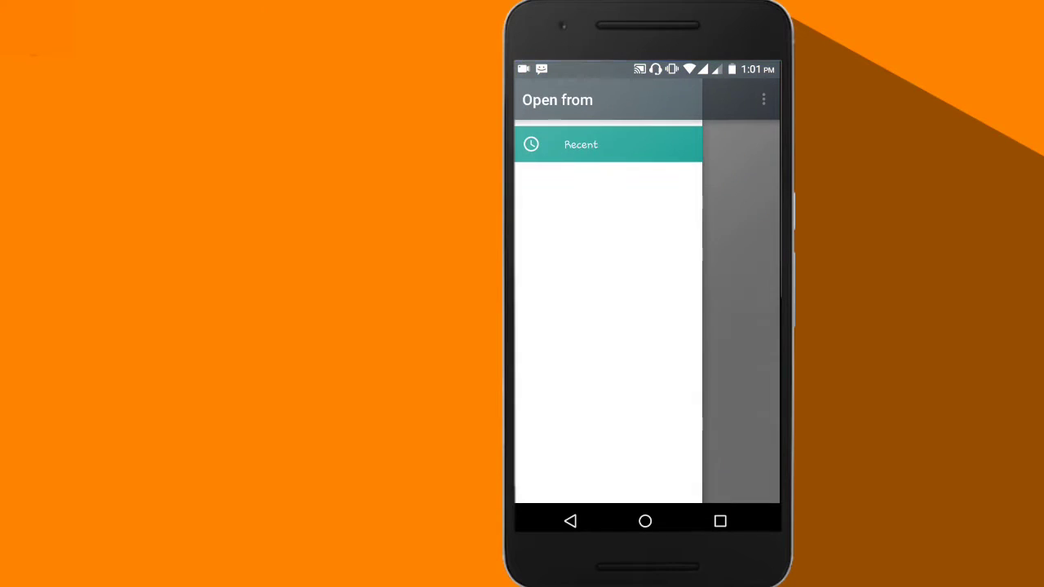
{"action": "left_click", "coordinate": [614, 151]}
{"action": "left_click", "coordinate": [765, 101]}
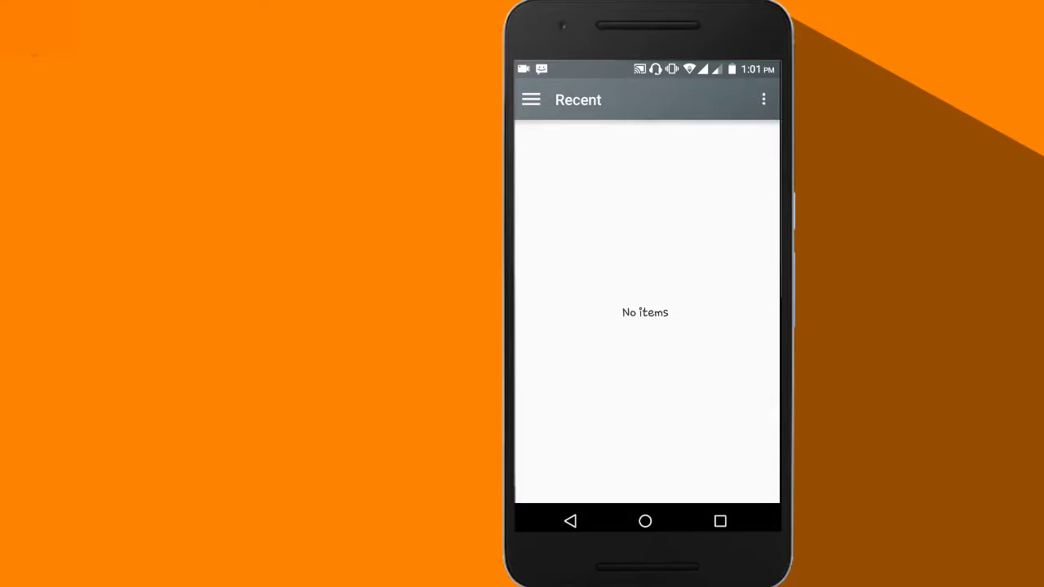
{"action": "left_click", "coordinate": [763, 100]}
{"action": "left_click", "coordinate": [695, 154]}
{"action": "left_click", "coordinate": [530, 99]}
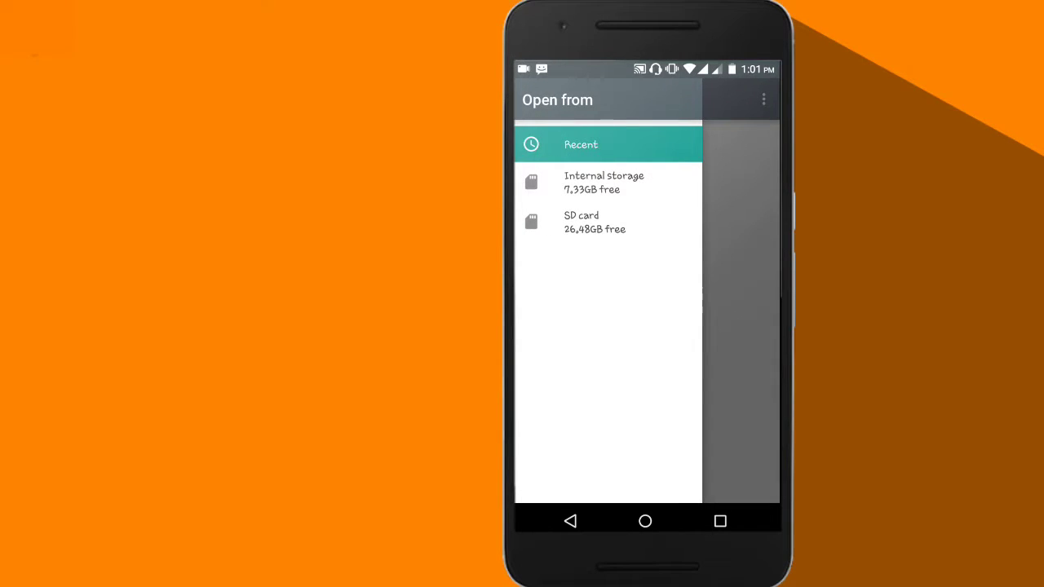
{"action": "left_click", "coordinate": [645, 226]}
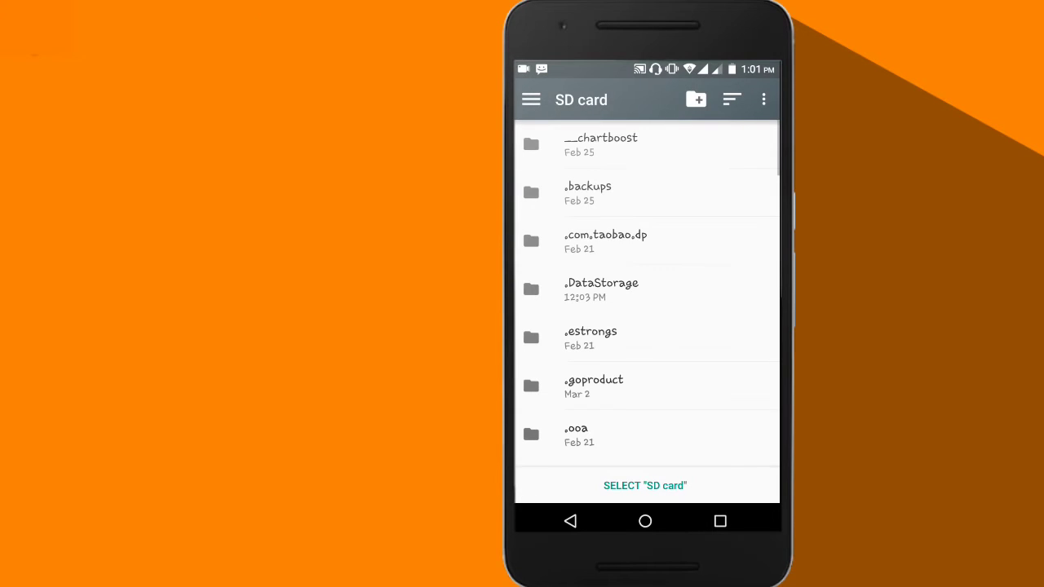
{"action": "left_click", "coordinate": [726, 481]}
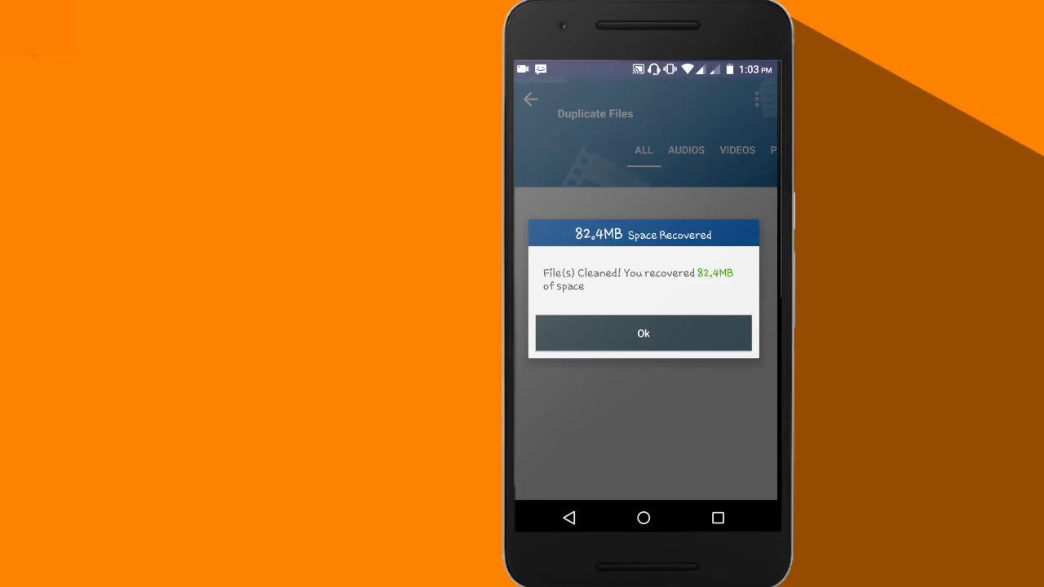
Step: Dismiss the 82.4MB Space Recovered message
{"action": "left_click", "coordinate": [580, 323]}
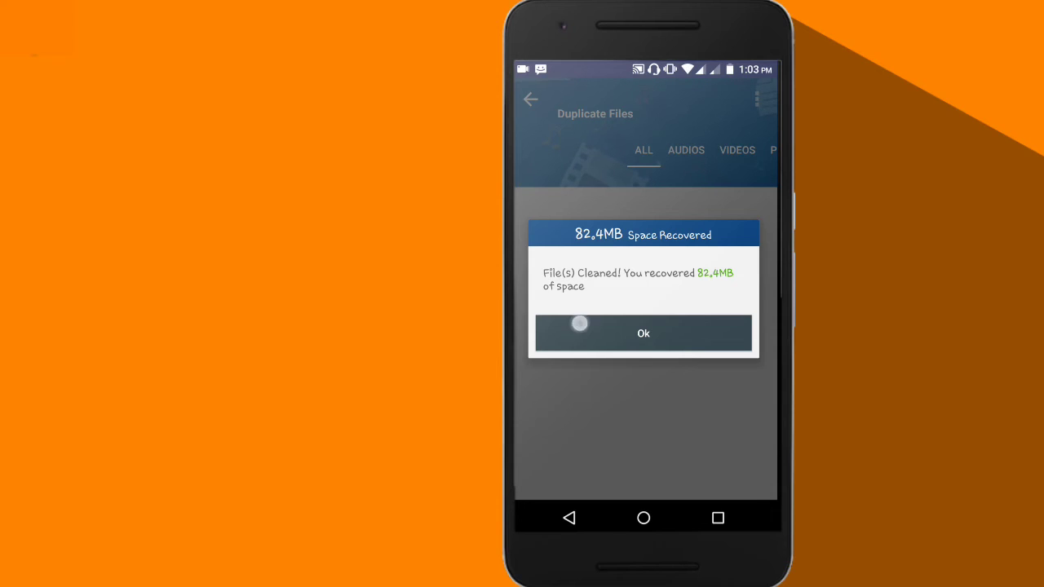